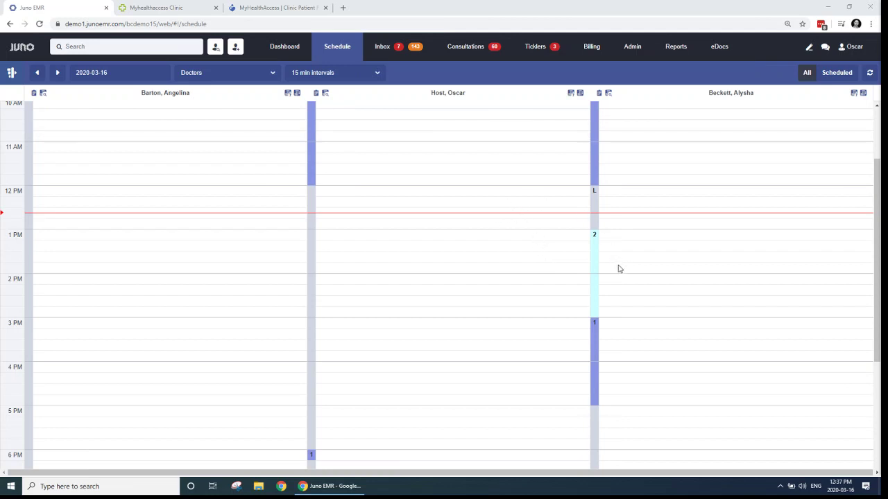
Step: Switch Juno to the classic Oscar provider day view for Monday 2020-03-16
scroll(616, 265, "up", 2)
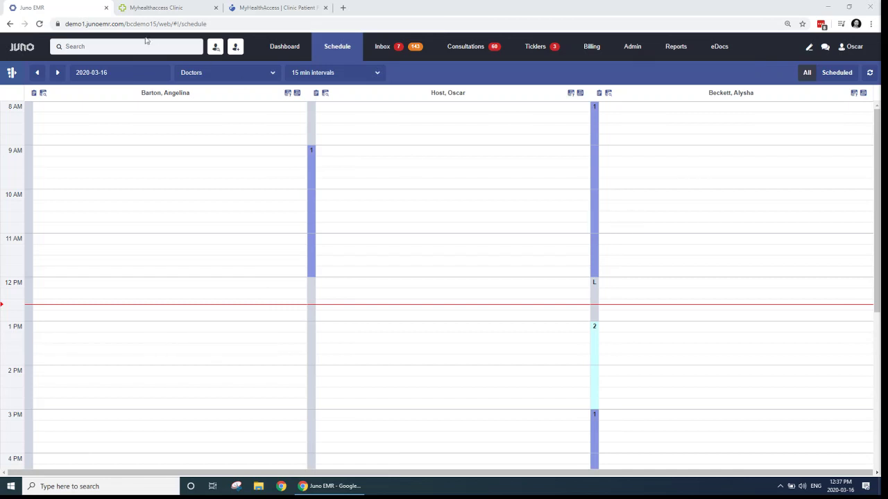
left_click(13, 50)
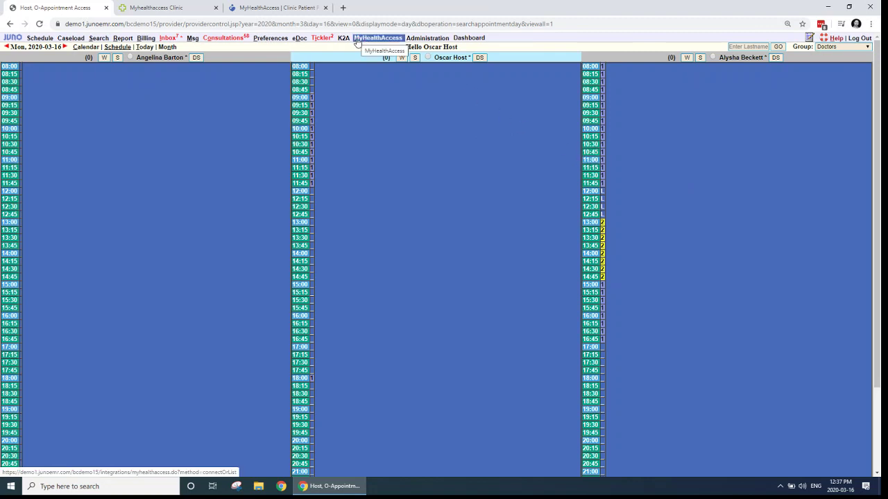
left_click(402, 39)
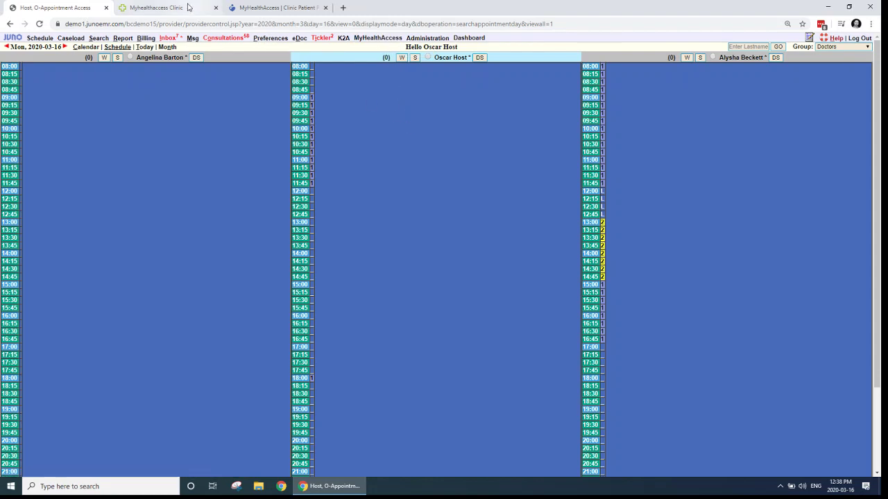
Step: Review the clinic portal's eBooking settings, with bookings and telehealth appointments enabled
left_click(191, 6)
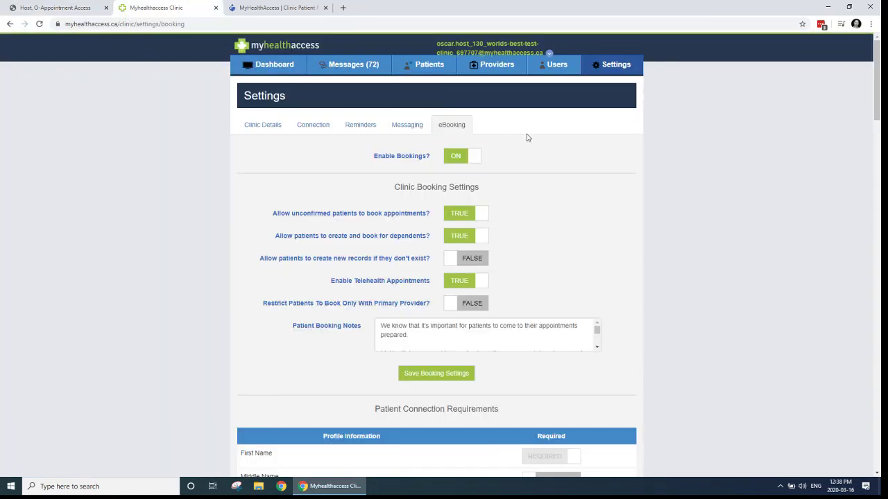
scroll(694, 154, "down", 1)
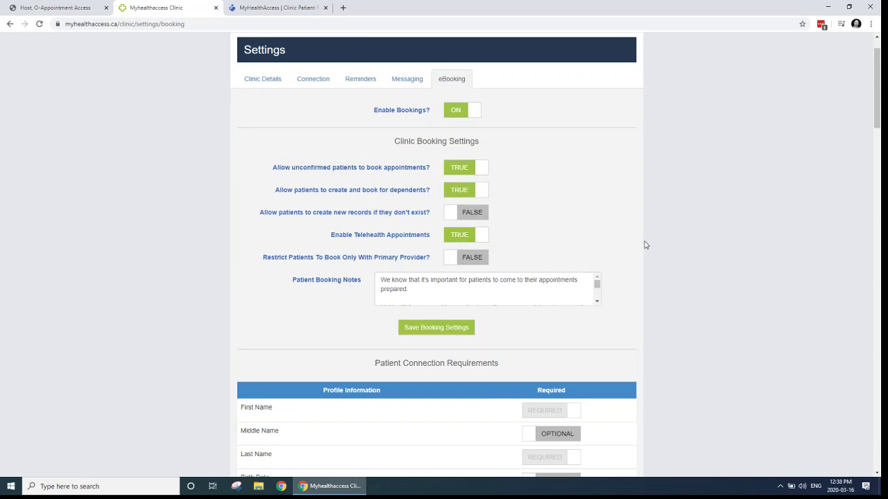
scroll(647, 244, "down", 1)
scroll(662, 246, "down", 3)
scroll(662, 246, "up", 5)
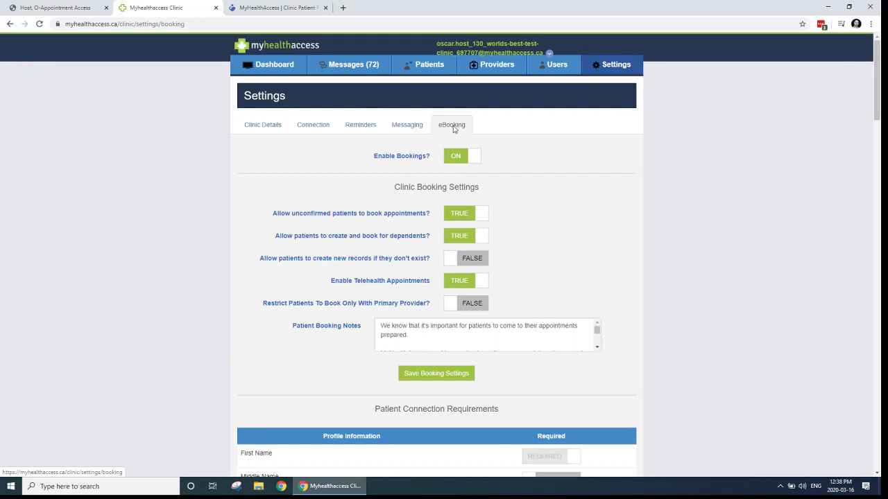
scroll(663, 187, "down", 4)
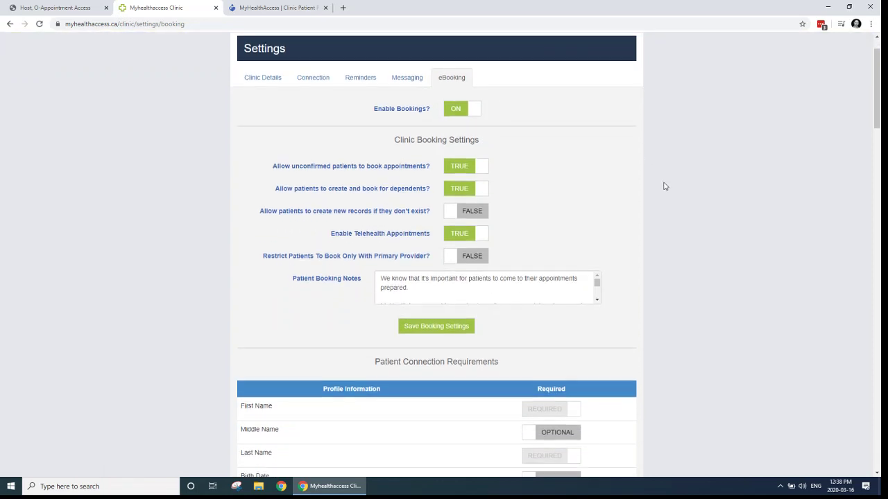
scroll(663, 187, "down", 5)
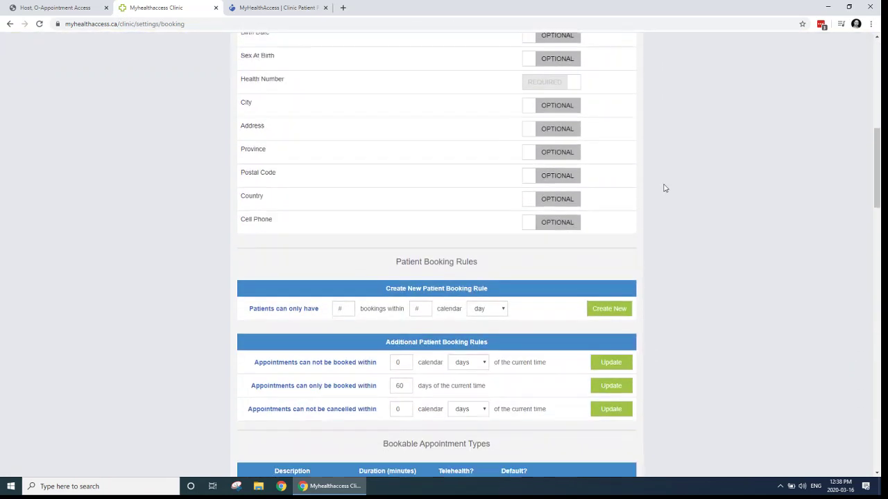
scroll(664, 188, "down", 2)
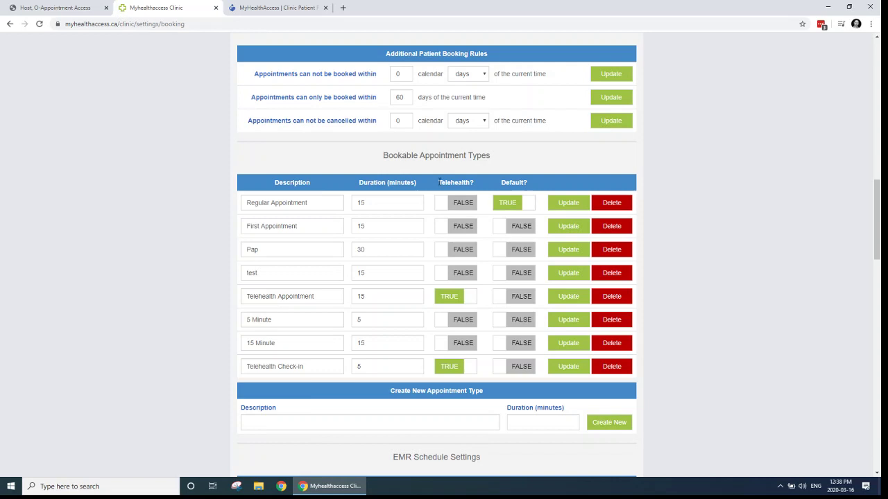
scroll(456, 181, "down", 1)
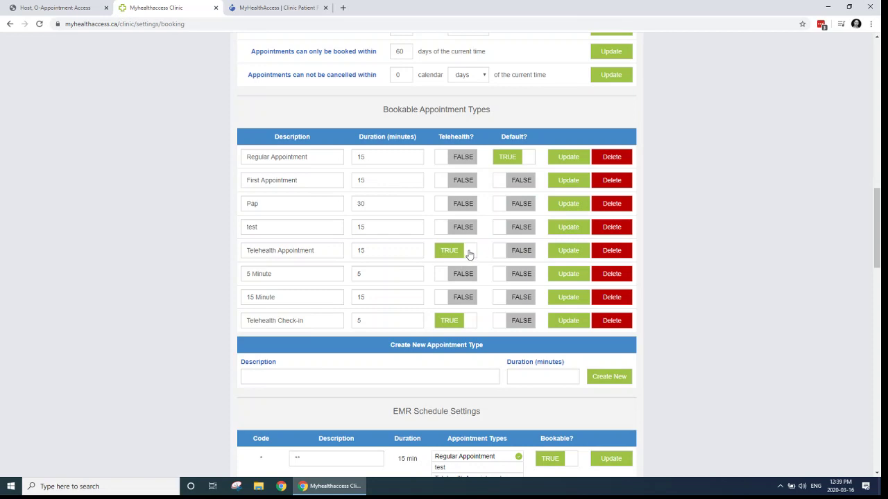
scroll(672, 246, "up", 10)
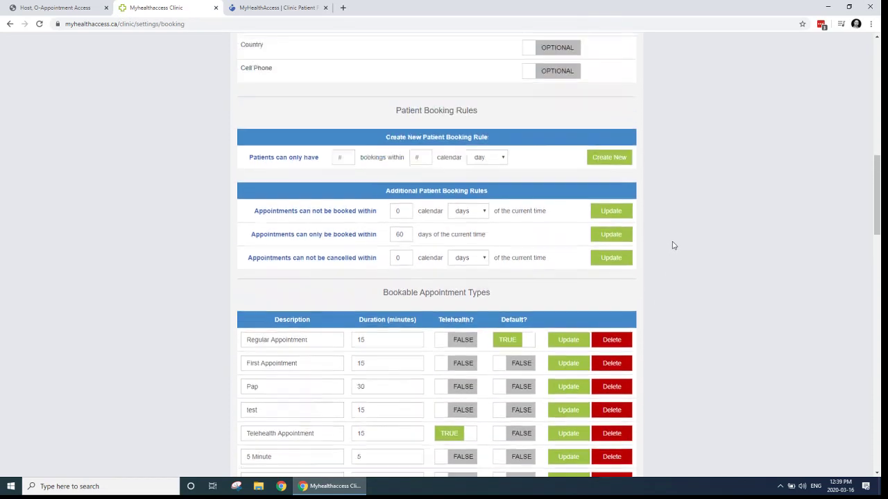
scroll(672, 245, "up", 2)
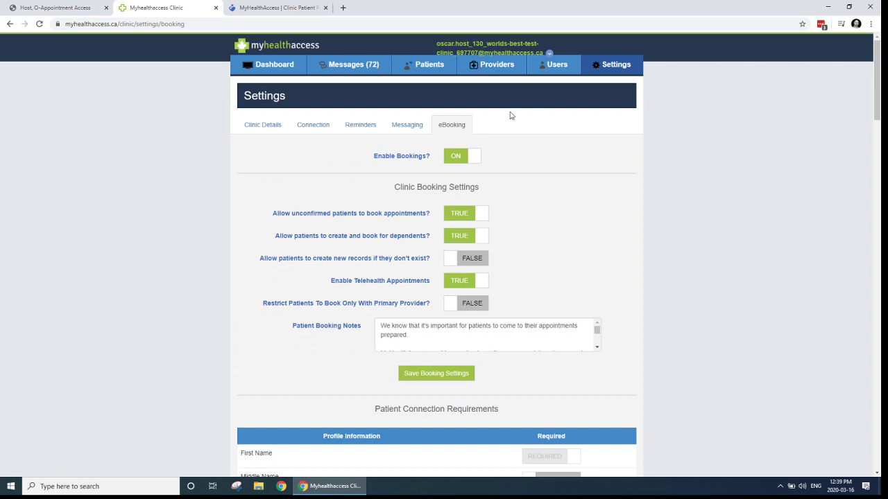
Step: Log the current patient out of the MyHealthAccess patient portal
left_click(330, 11)
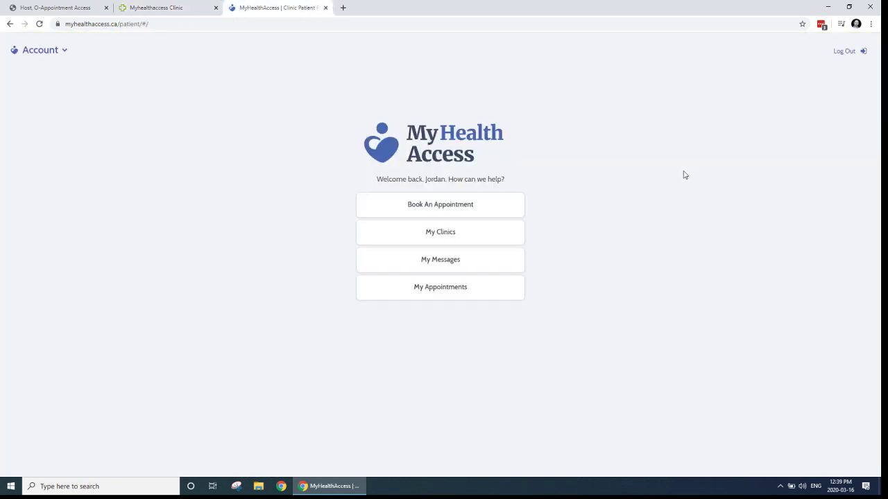
left_click(856, 55)
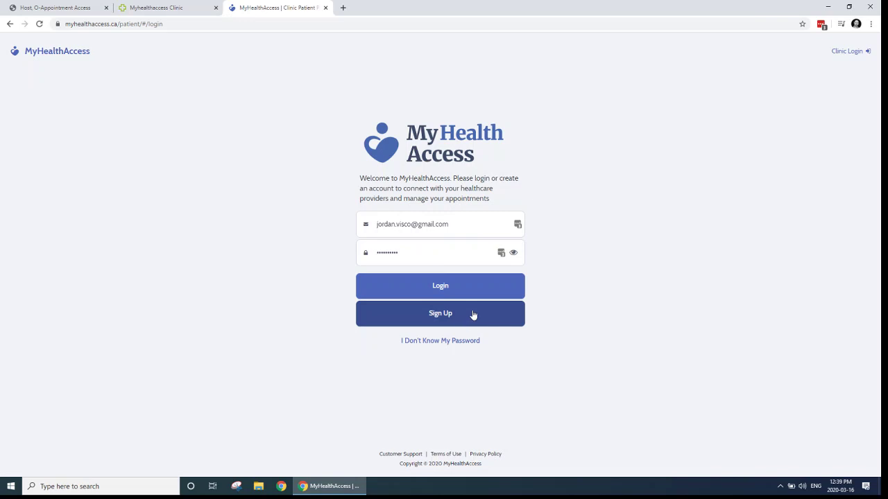
Step: Sign in to the patient portal with the test patient's e-mail and password
left_click_drag(451, 224, 374, 224)
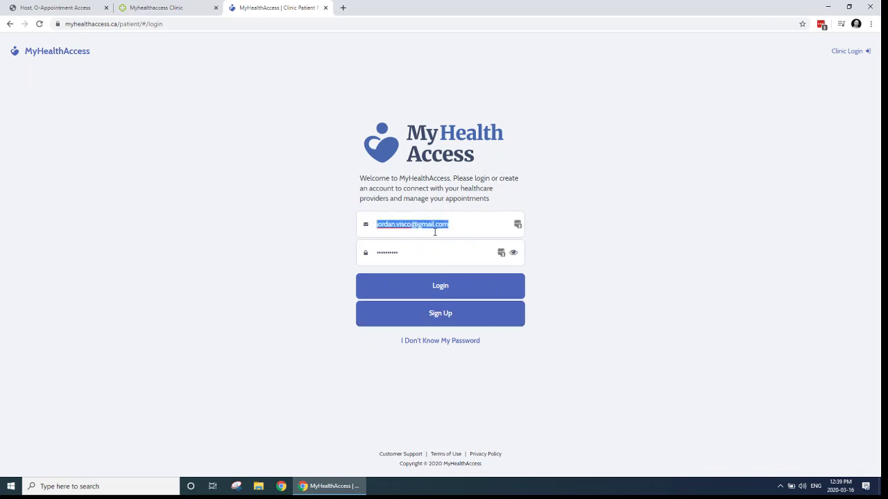
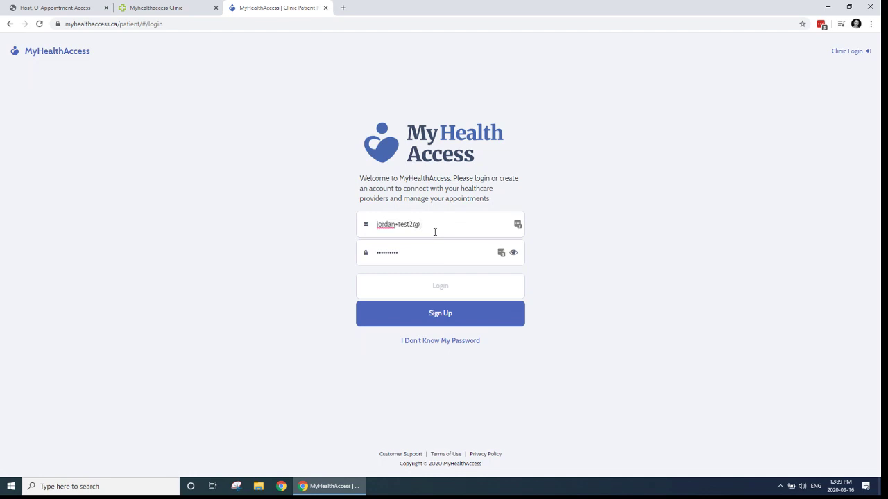
key("Tab")
type("*********")
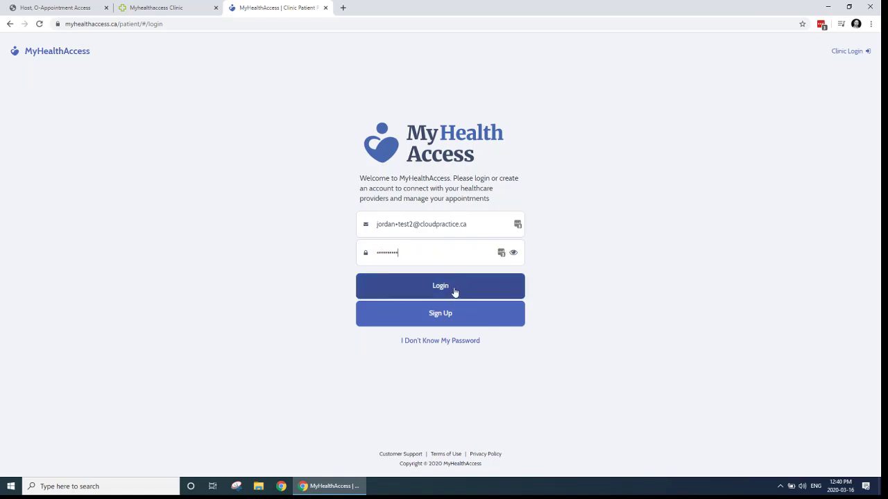
left_click(454, 293)
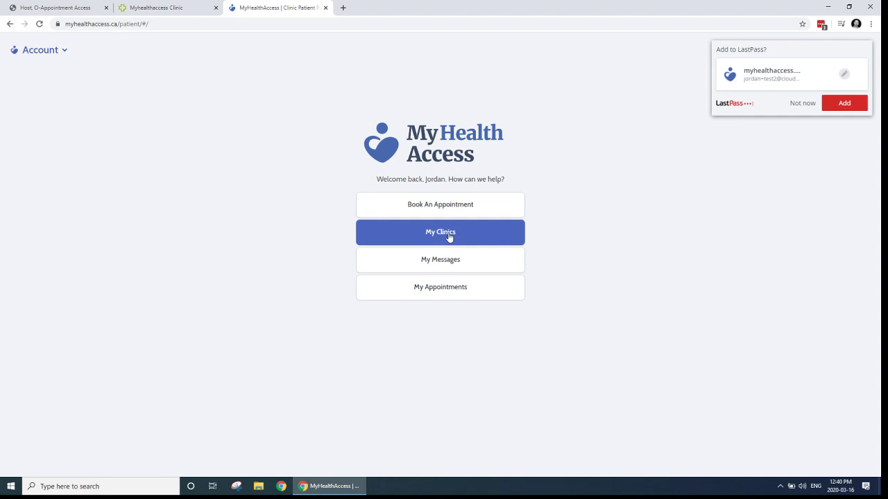
Step: View Pandora Clinic - R in the Find A Clinic list, then return to the clinic portal
left_click(448, 237)
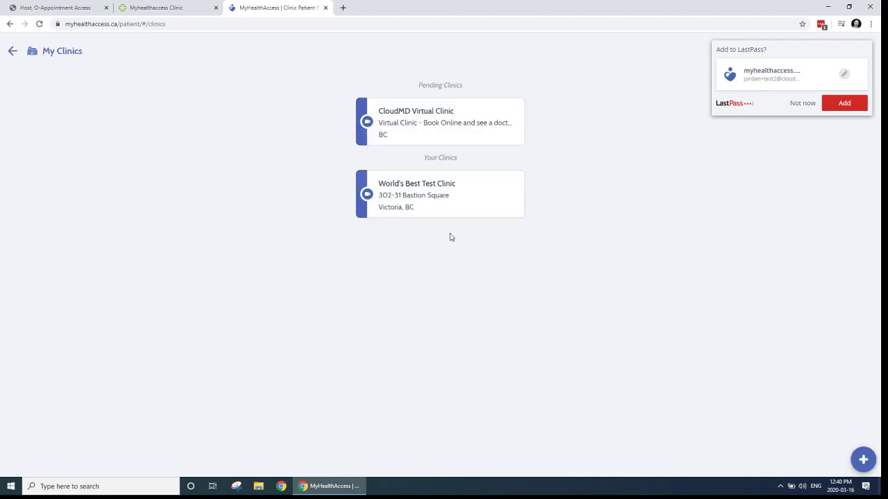
left_click(866, 461)
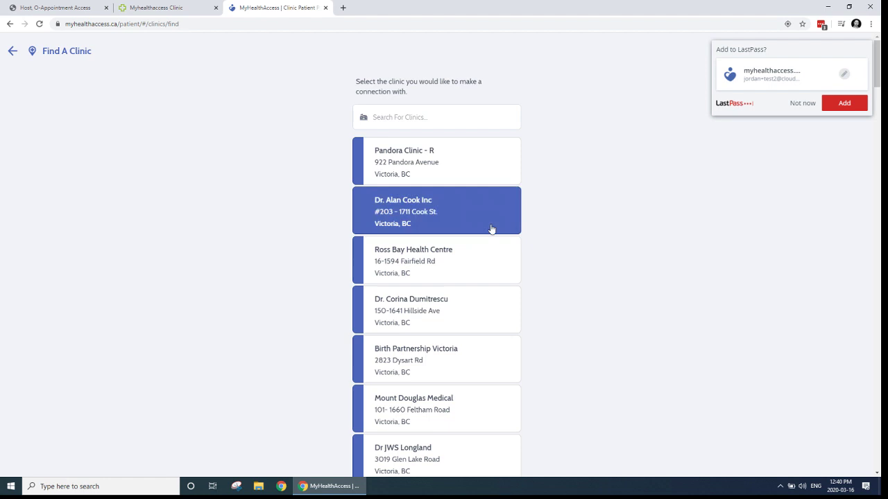
left_click(430, 170)
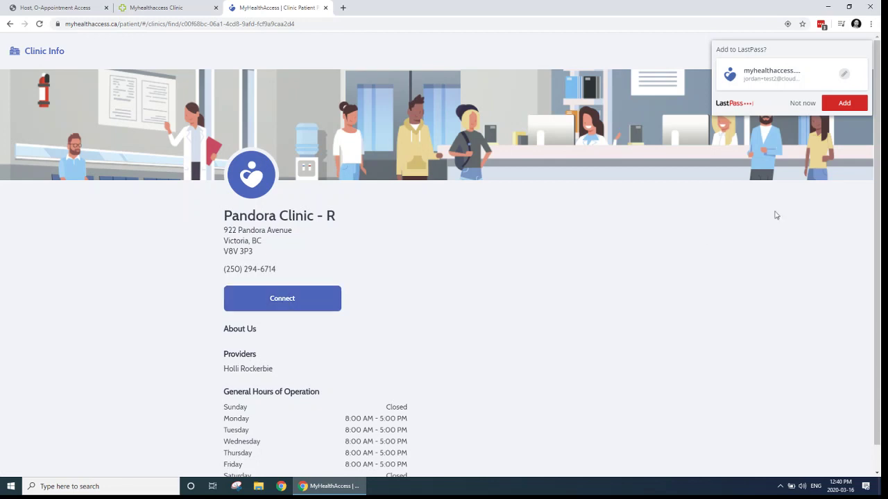
left_click(802, 104)
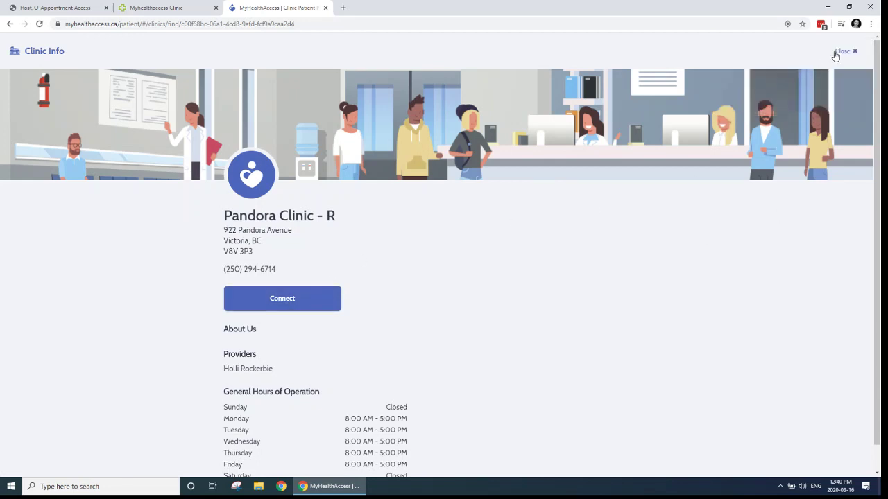
left_click(854, 52)
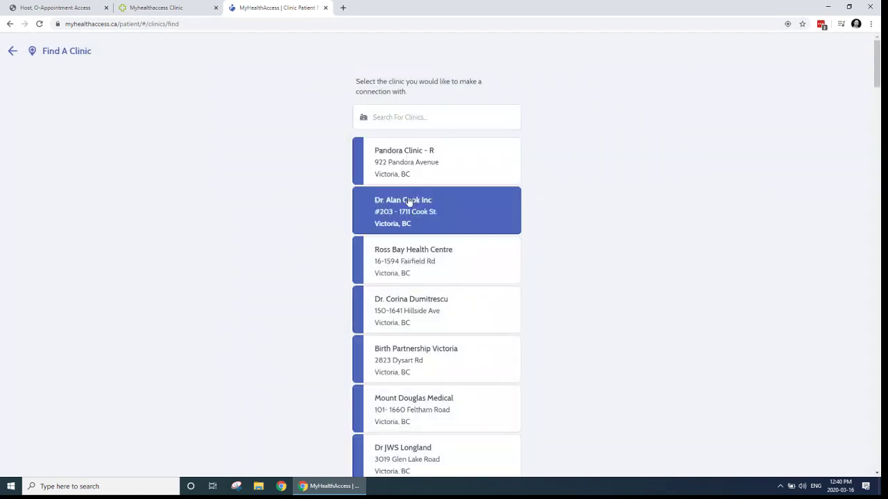
left_click(164, 4)
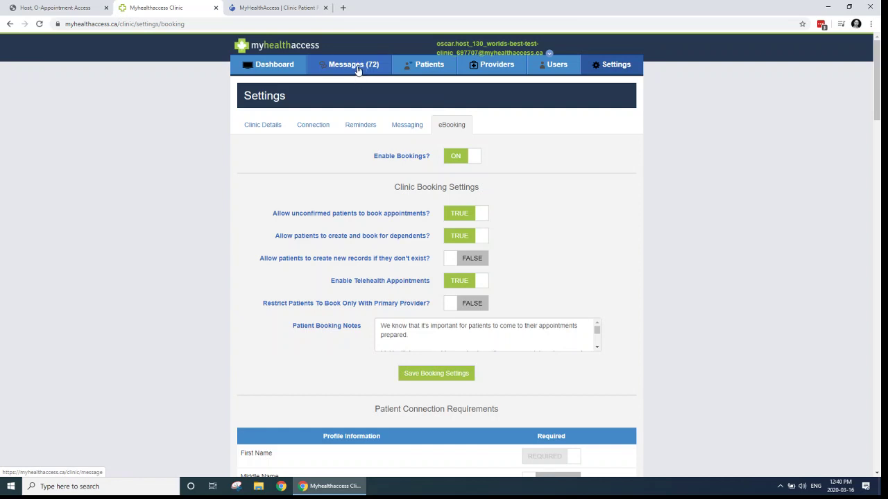
Step: Filter the clinic's Manage Patients list to Unmatched patients, glancing at the Juno schedule
left_click(358, 71)
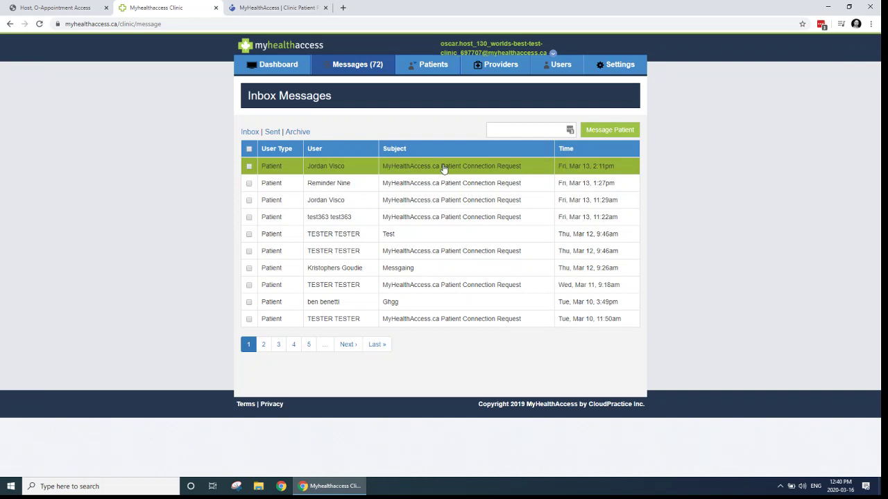
left_click(437, 69)
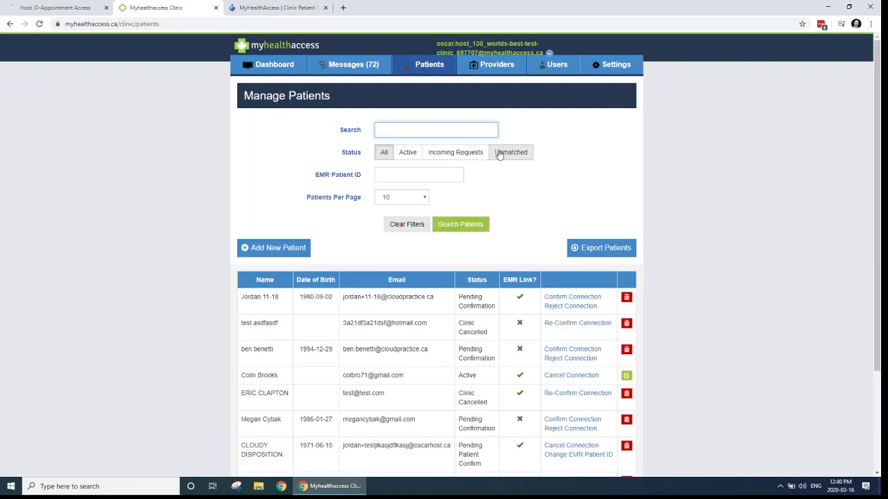
left_click(502, 154)
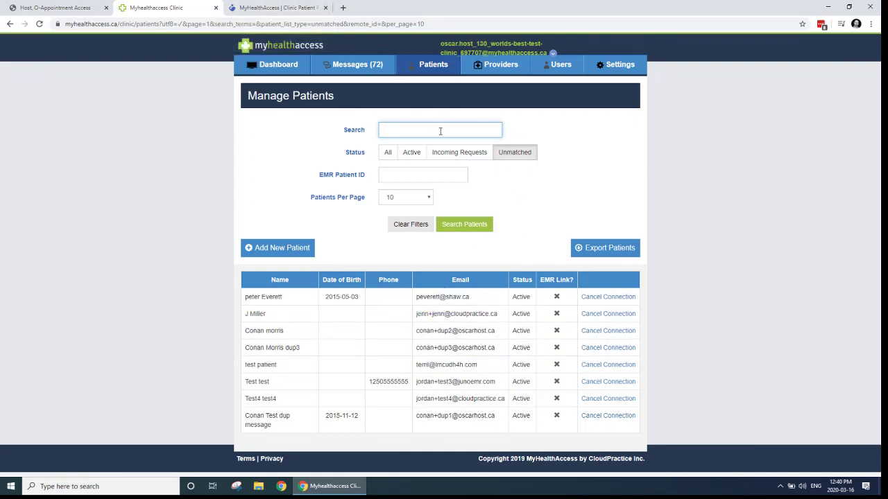
left_click(50, 7)
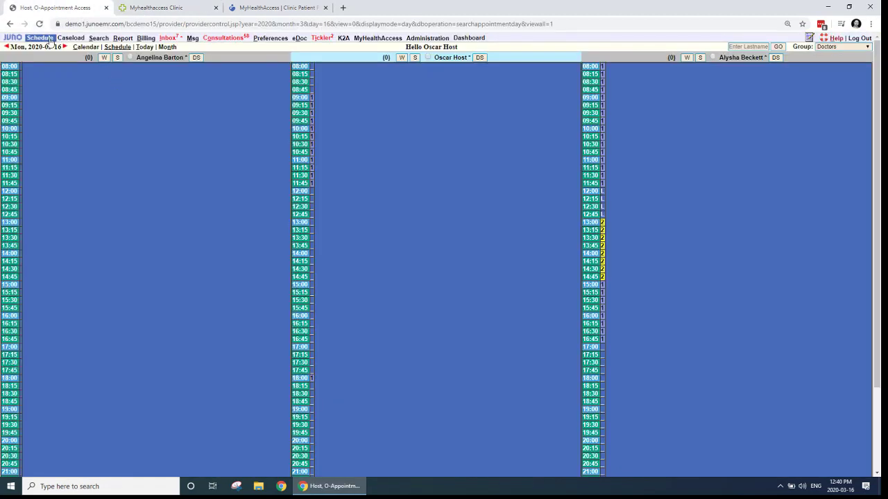
left_click(153, 7)
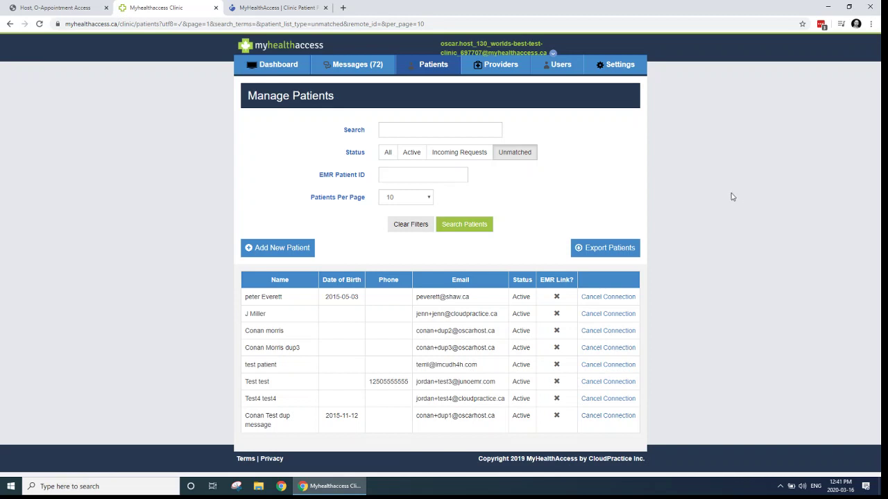
left_click(281, 7)
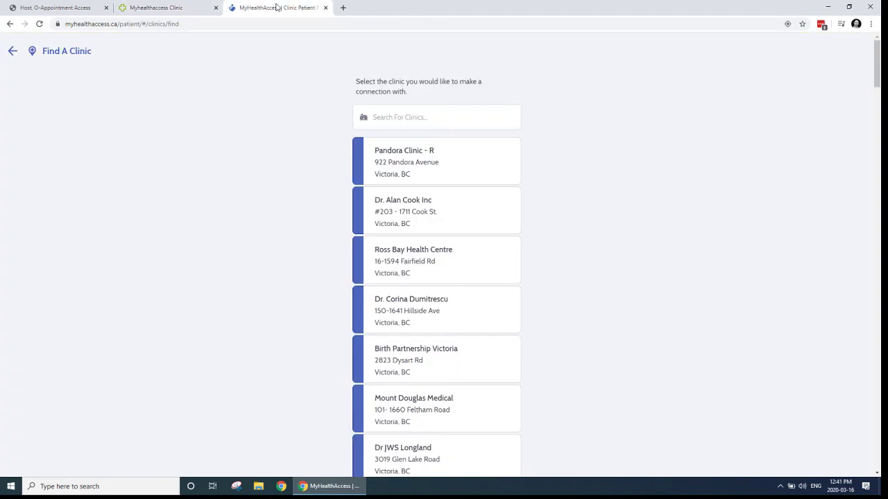
left_click(12, 51)
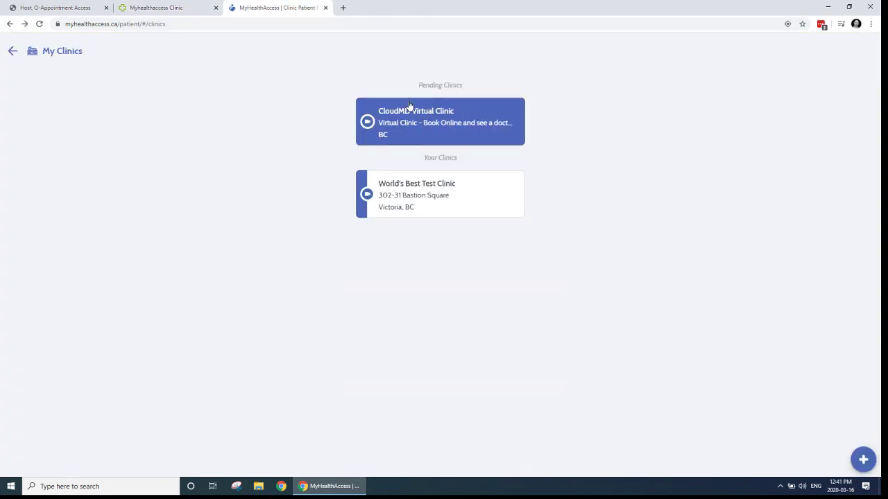
left_click(14, 52)
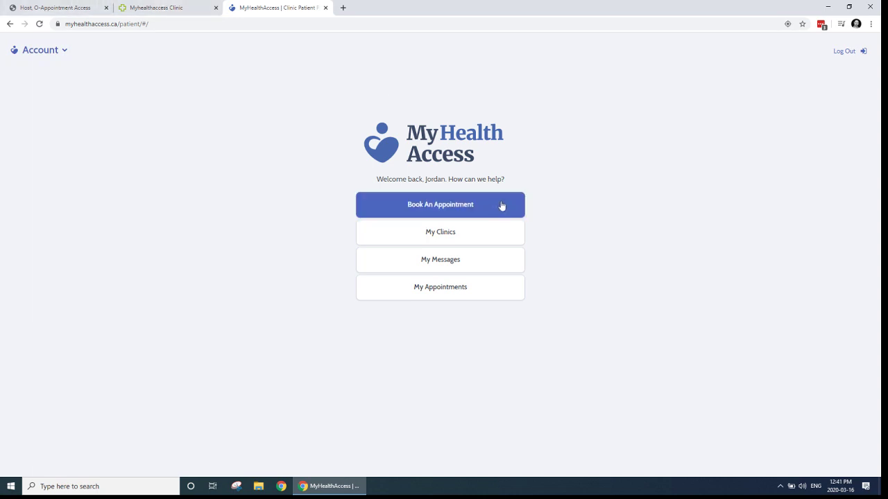
left_click(461, 207)
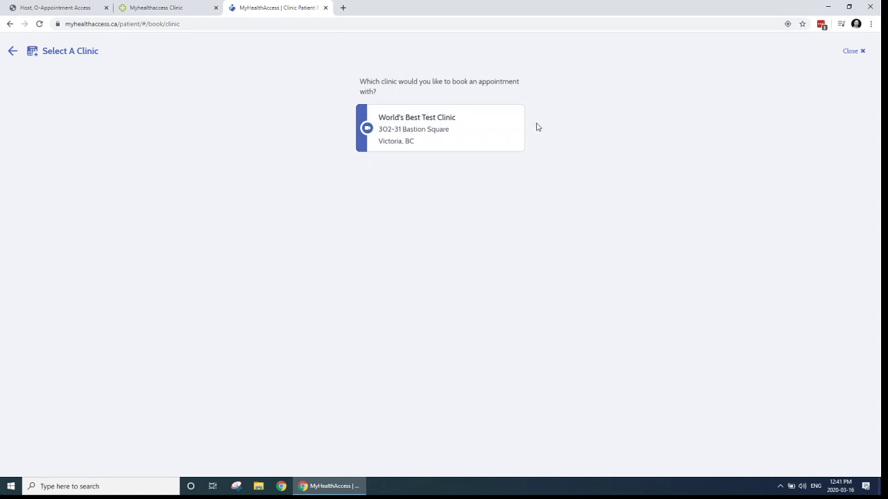
left_click(446, 131)
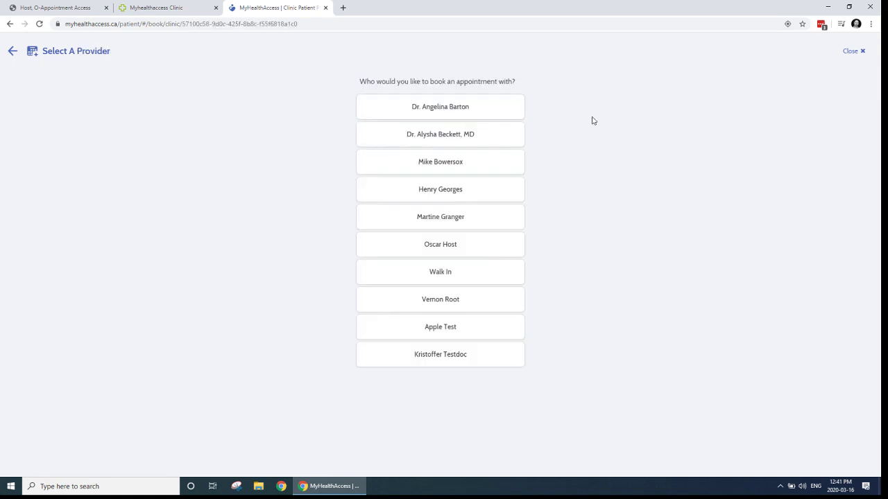
left_click(437, 138)
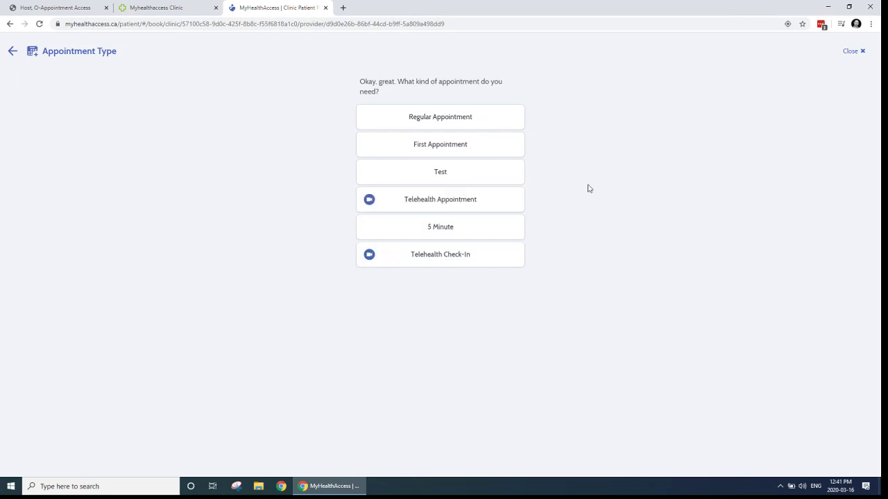
Step: Choose Telehealth Appointment, take the March 16, 2020 1:00 PM slot, reason 'covid-19'
left_click(443, 205)
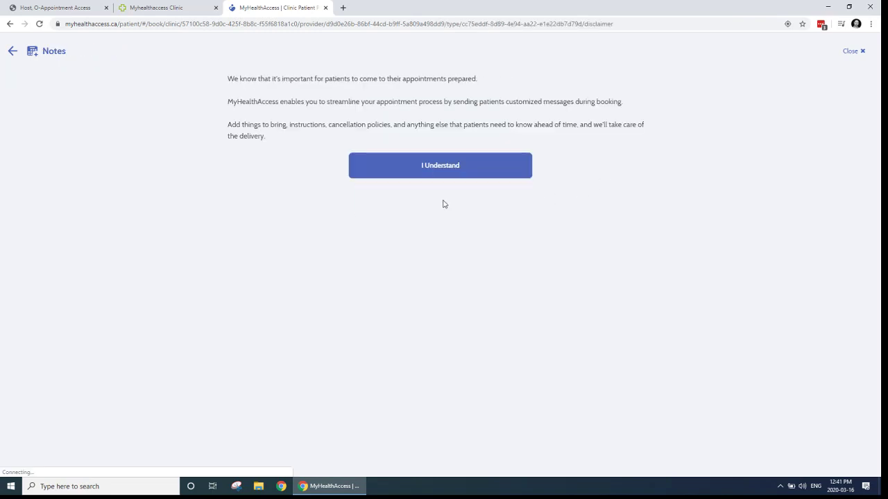
left_click_drag(320, 78, 404, 135)
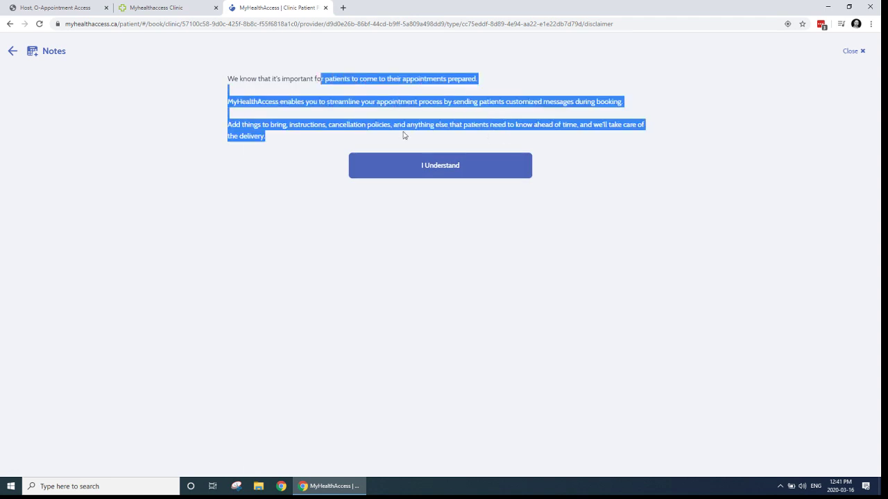
left_click(416, 127)
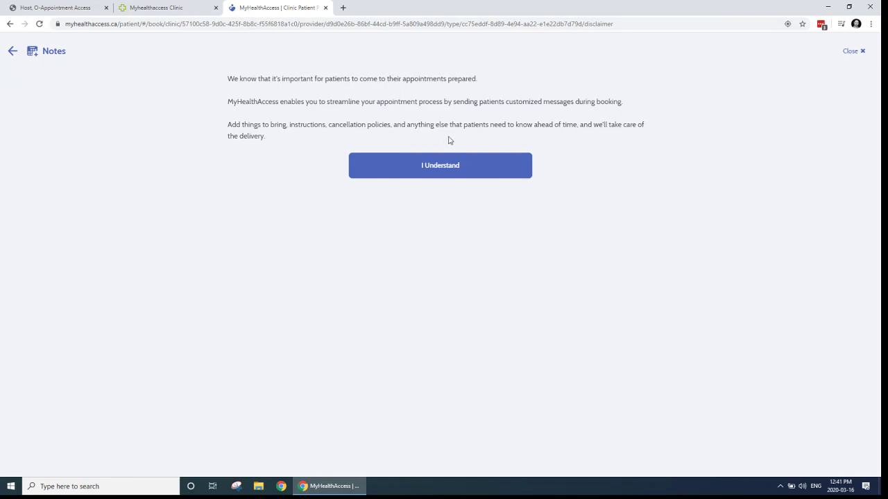
left_click(450, 170)
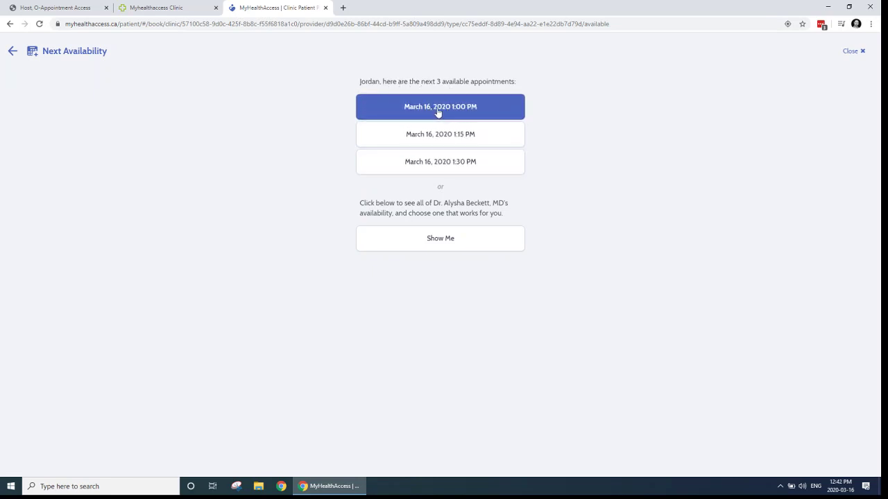
left_click(448, 112)
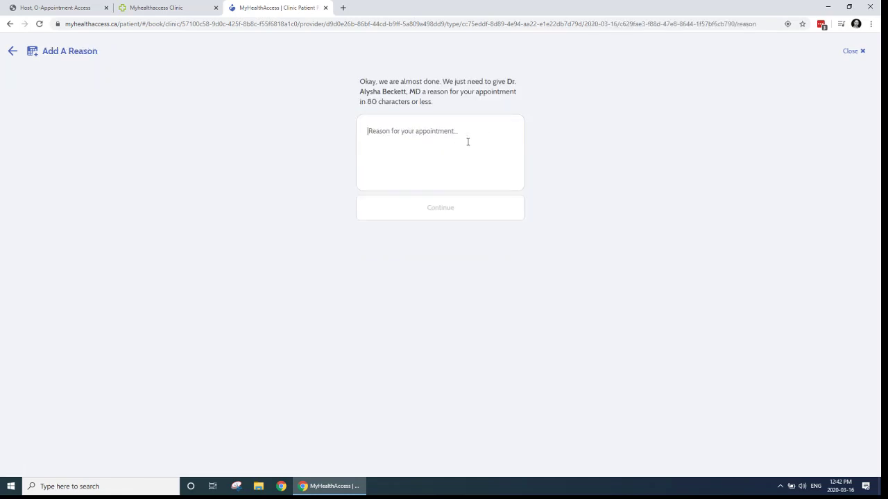
type("covid-19")
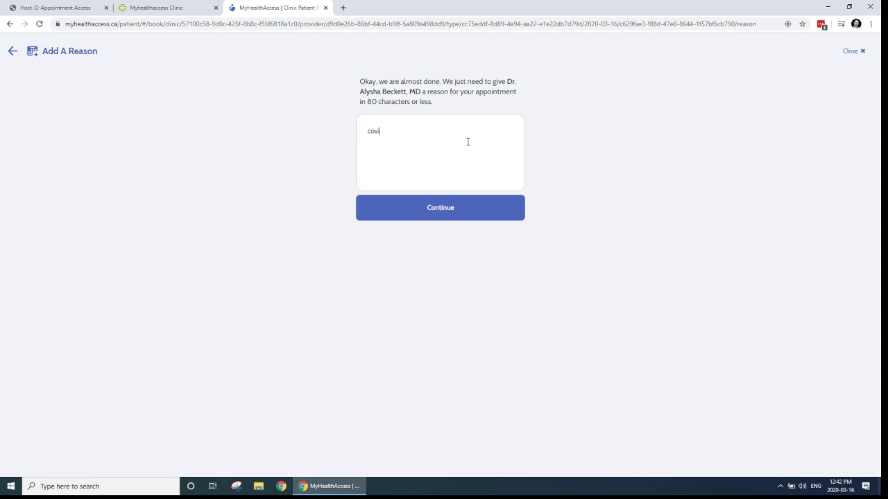
left_click(471, 216)
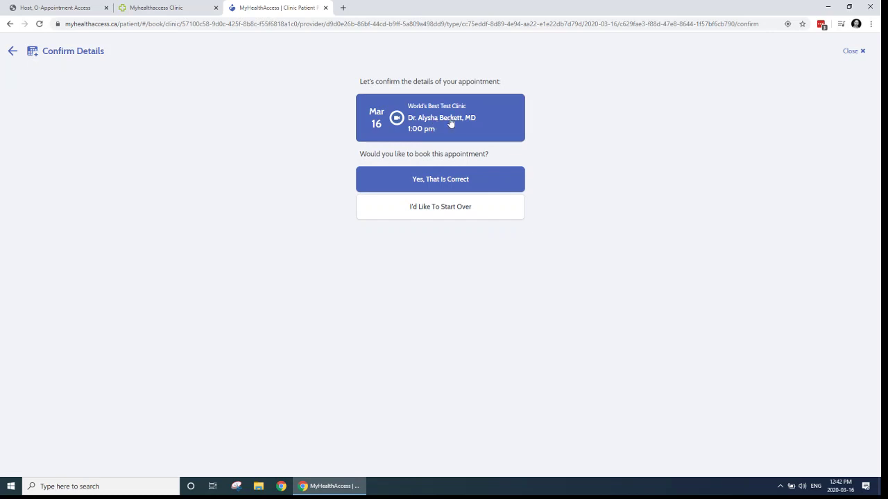
Step: Confirm the Mar 16, 1:00 pm telehealth booking and view it in My Appointments
left_click(447, 181)
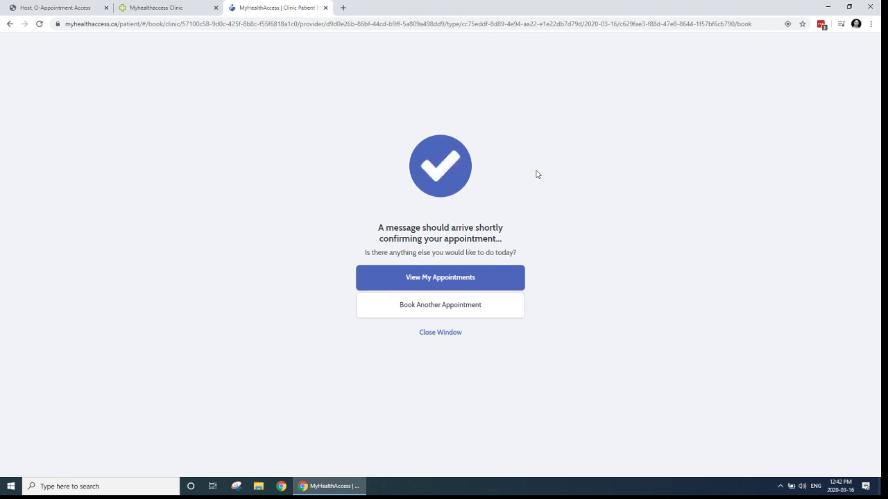
left_click(442, 281)
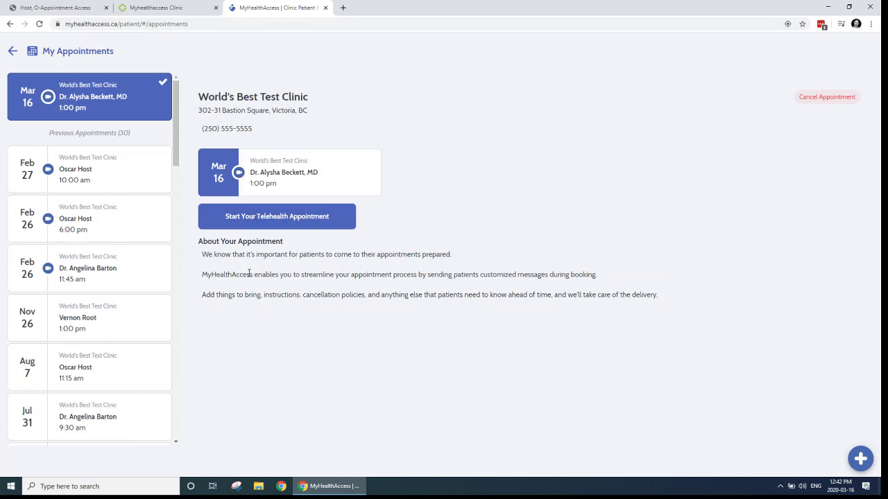
Step: Join the telehealth waiting room, then view Dr. Beckett's new 13:00 slot in Juno
left_click(277, 216)
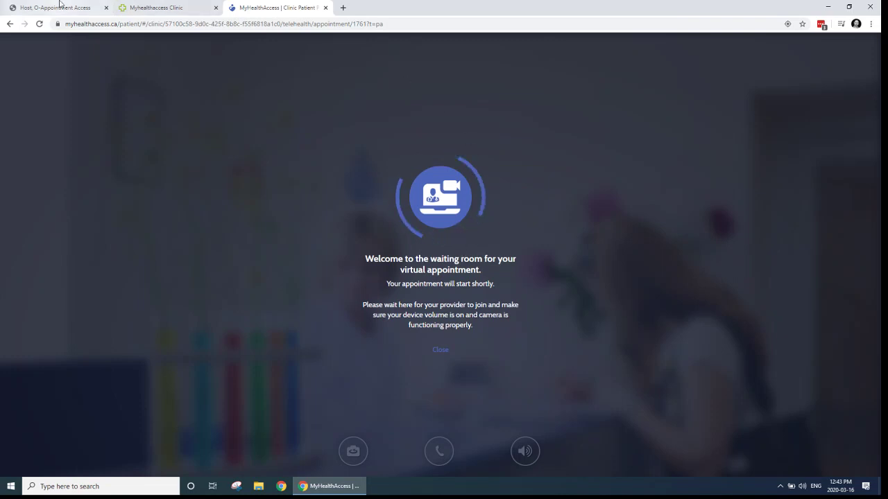
left_click(84, 8)
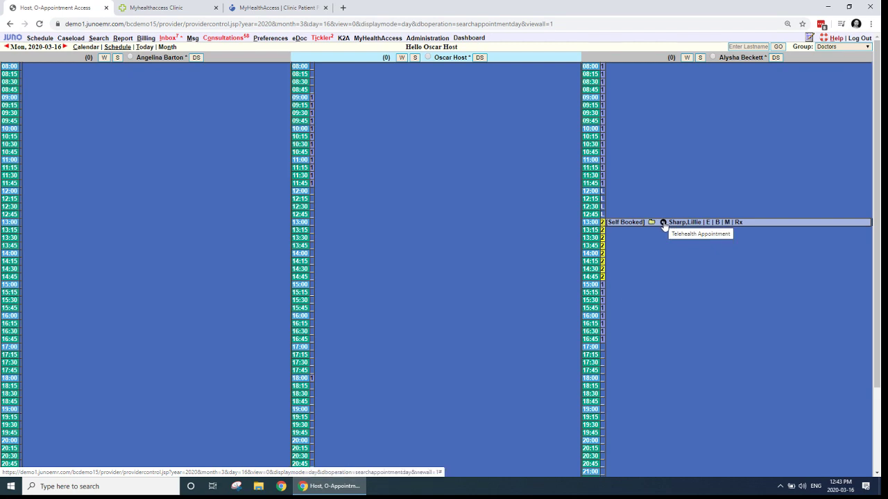
Step: Start the telehealth video call from the Self Booked 13:00 appointment in Dr. Beckett's column
left_click(663, 223)
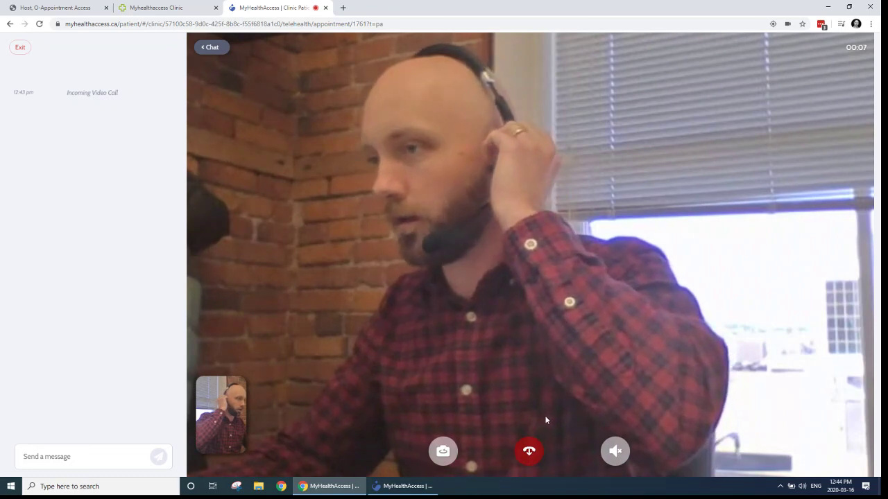
Step: Hang up the video call, then close the patient portal tab and the clinic's telehealth window
left_click(529, 452)
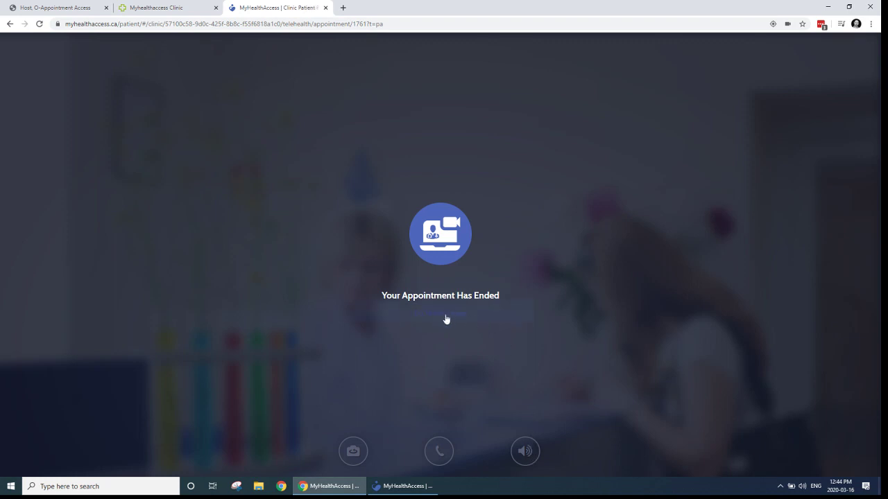
left_click(325, 7)
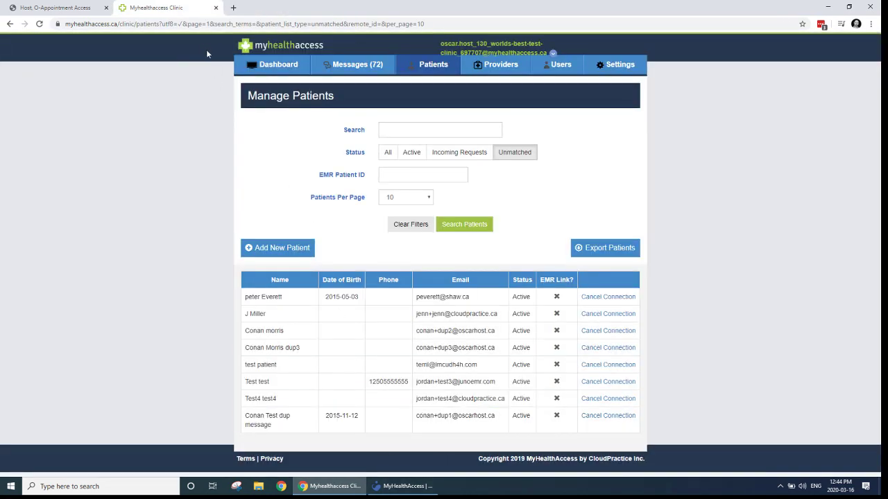
left_click(404, 487)
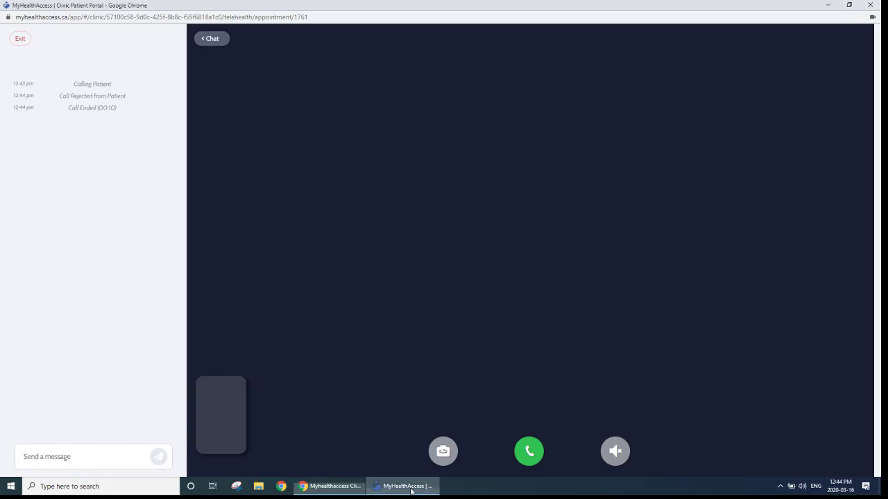
left_click(862, 7)
left_click(59, 5)
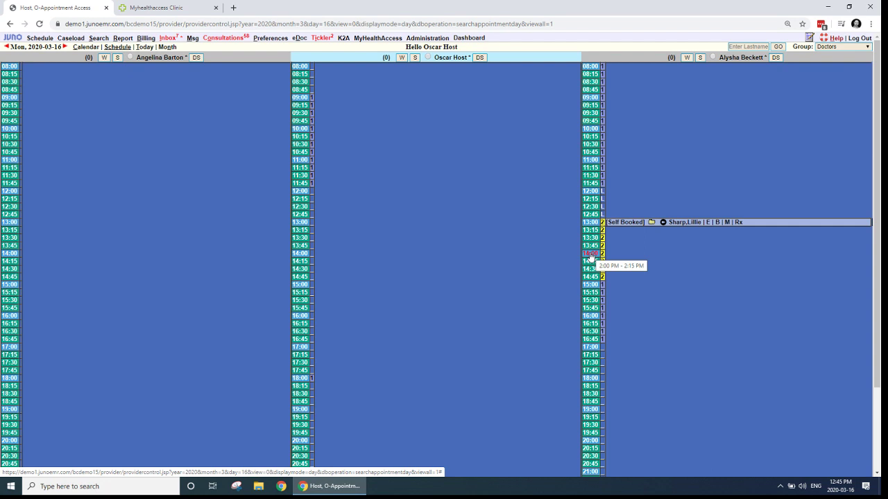
left_click(589, 254)
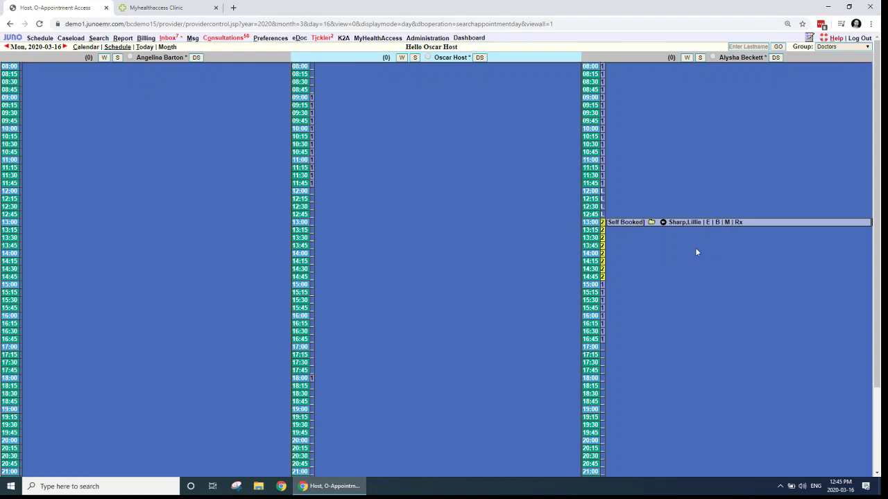
scroll(694, 250, "down", 1)
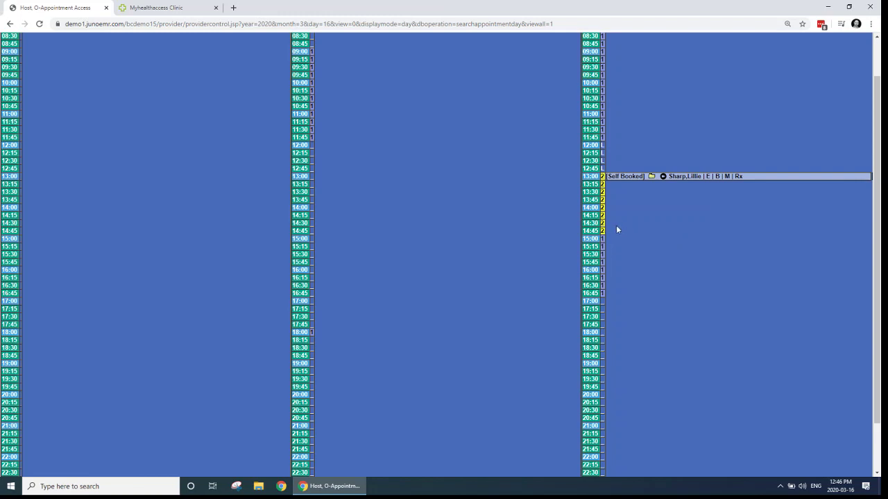
scroll(634, 235, "up", 1)
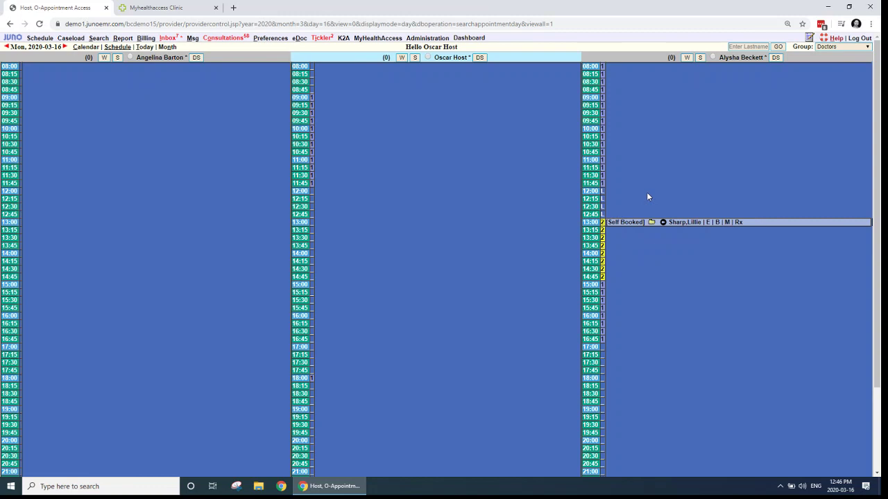